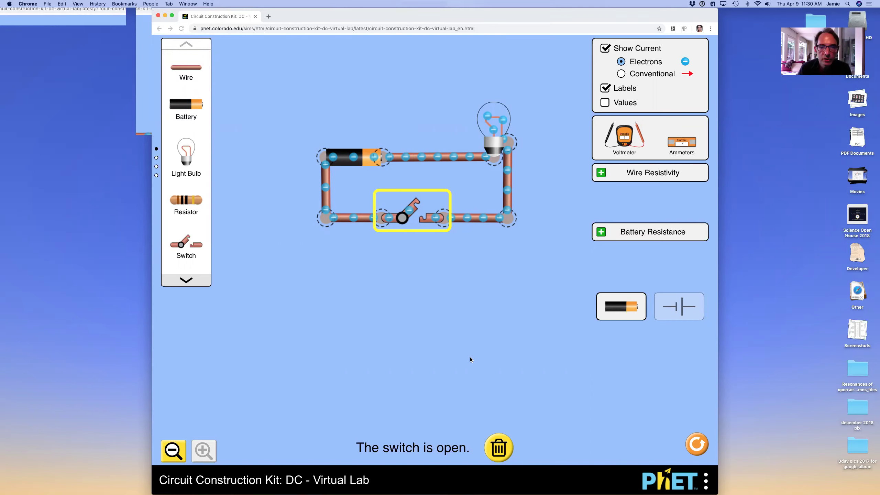
Step: Launch QuickTime Player and begin a full-screen recording of the PhET series circuit
key("super+space")
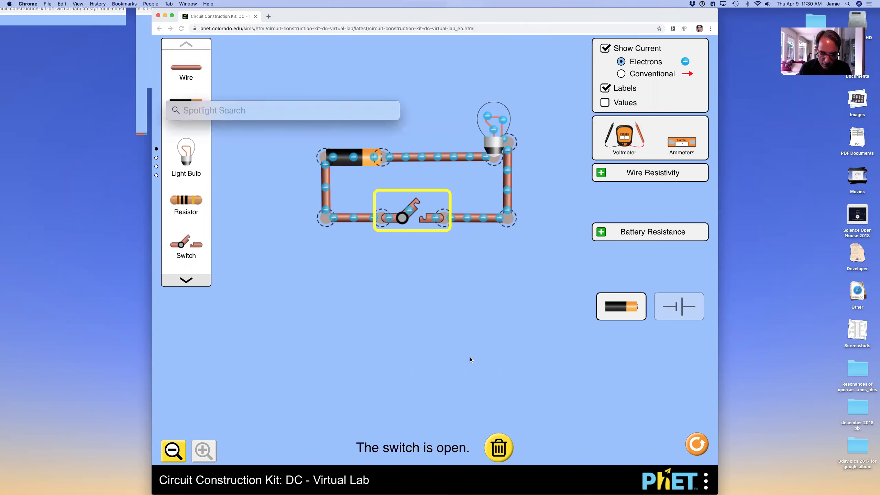
type("quicktinme")
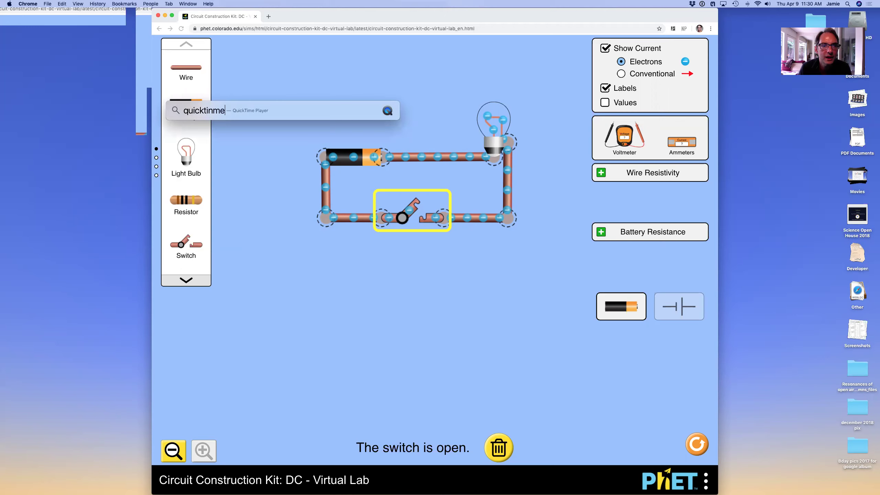
type("i")
key("Return")
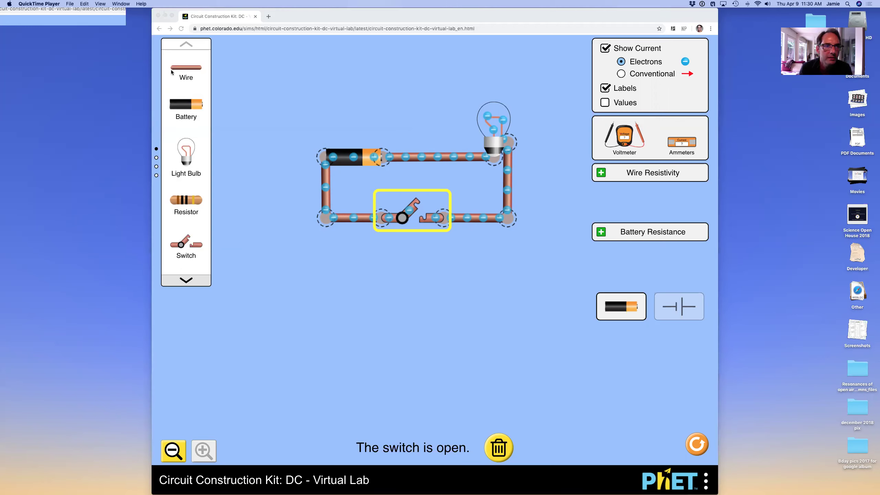
left_click(69, 4)
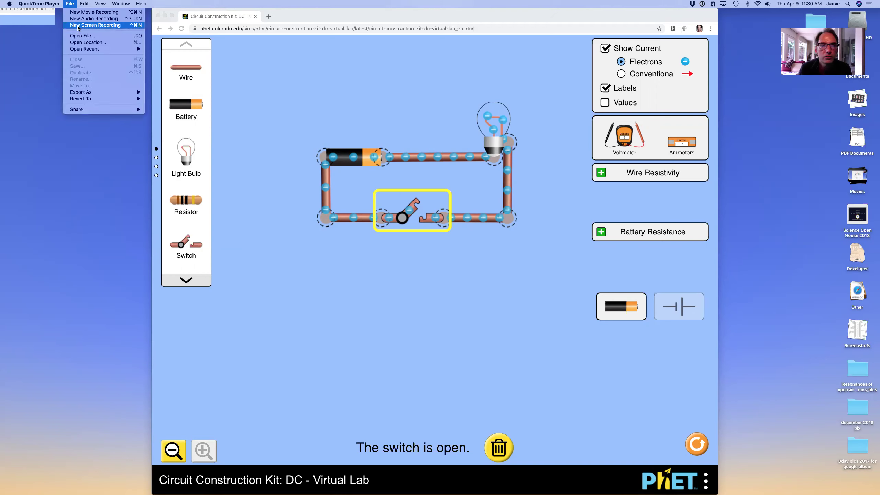
left_click(77, 26)
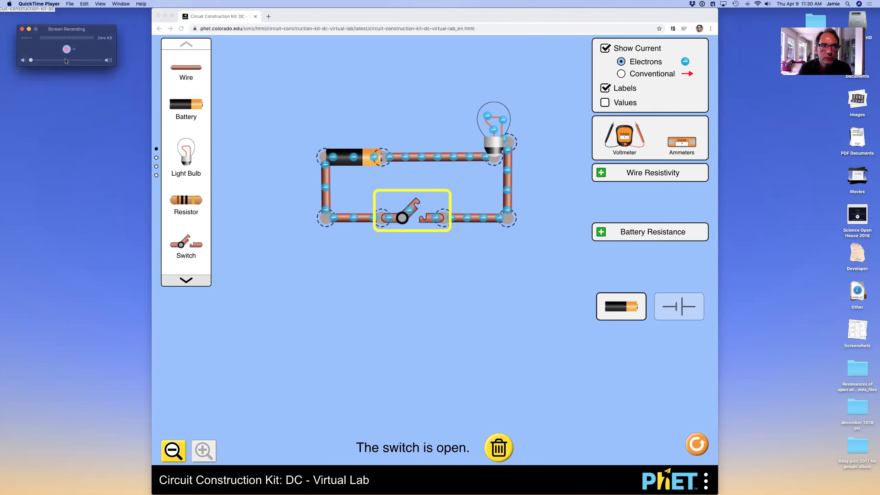
left_click(66, 49)
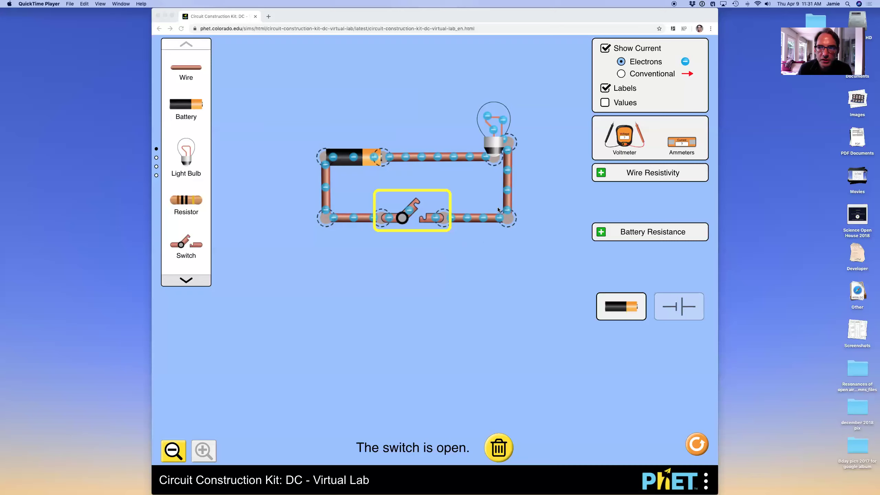
Step: Toggle the circuit switch closed, open, then closed again so the bulb ends lit
left_click(415, 231)
left_click(413, 210)
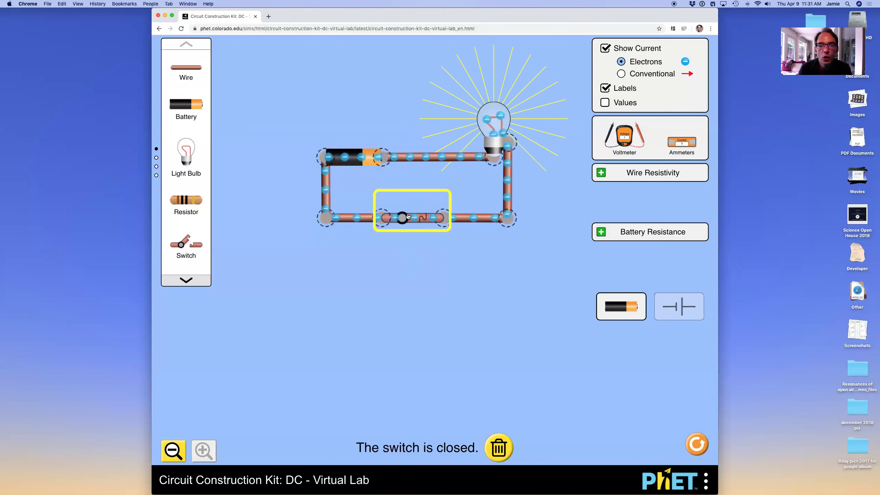
left_click(408, 217)
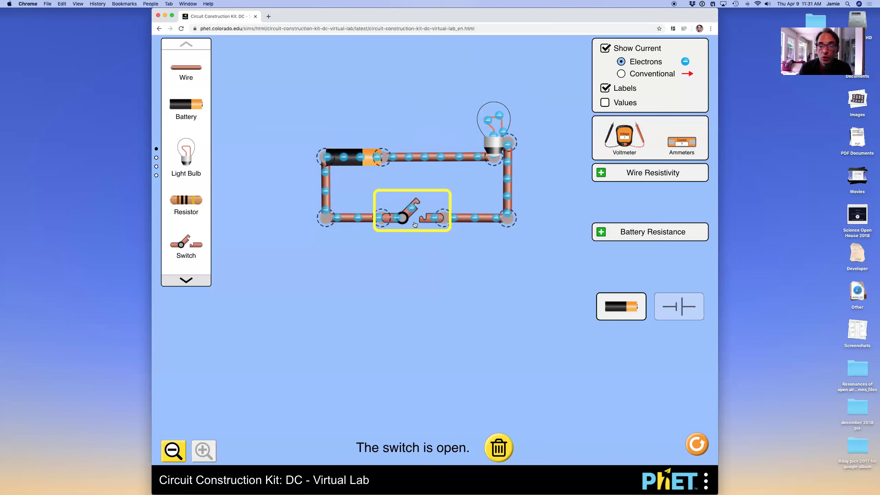
left_click(412, 211)
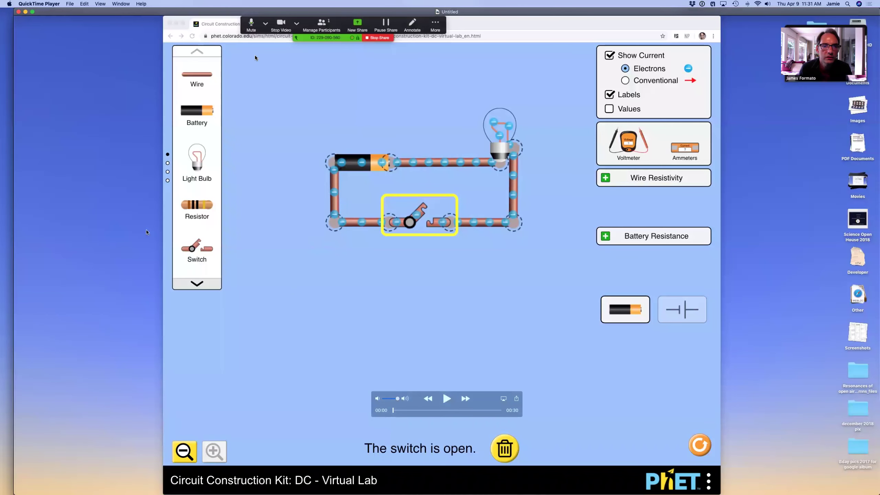
Step: Play the circuit recording and pause it around the six-second mark
left_click(447, 399)
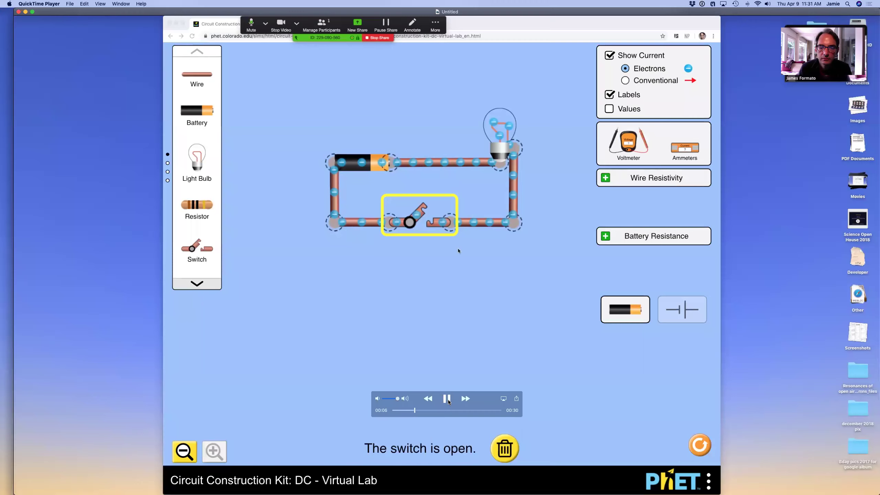
left_click(447, 399)
key("super+s")
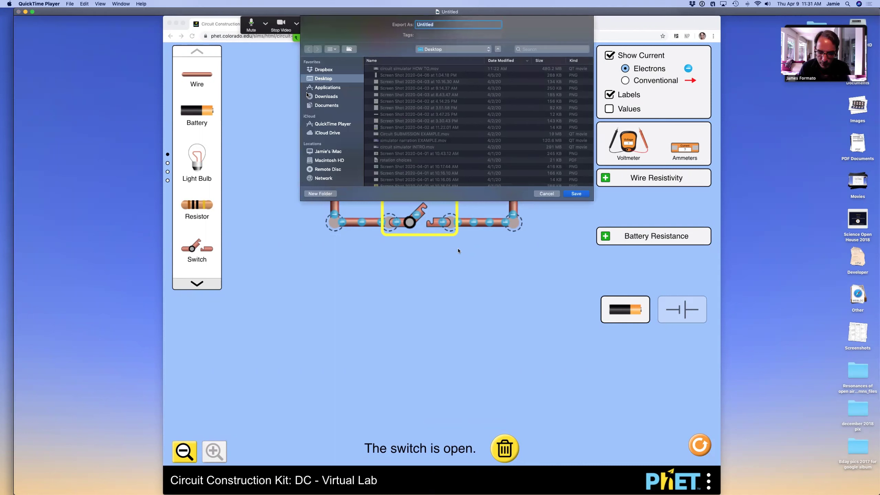
type("fr")
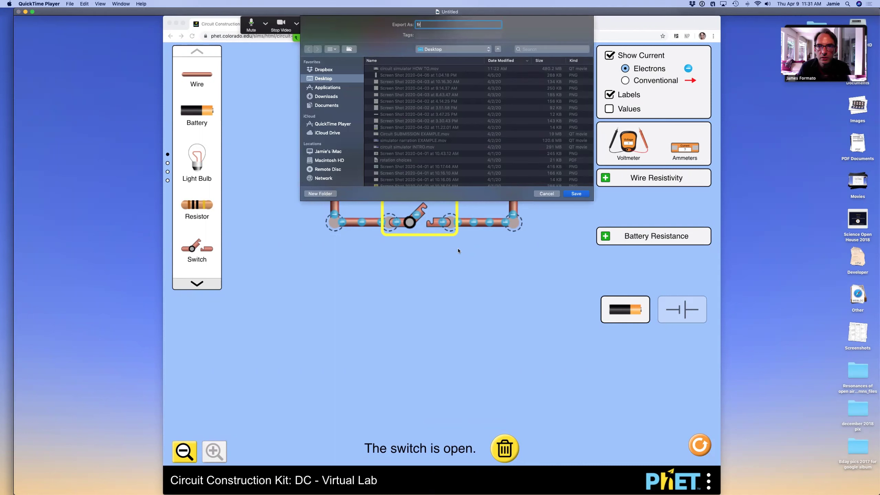
type(" formato cir")
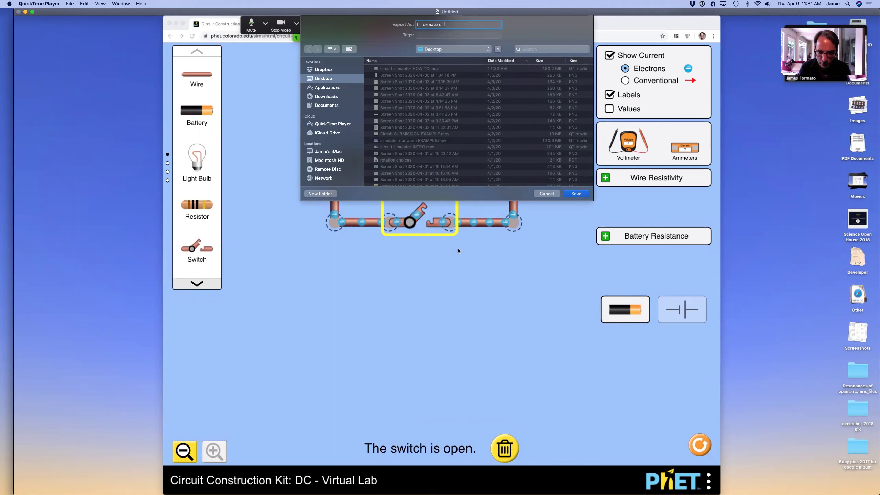
type("cuit example 1")
Step: Save the exported movie as 'formato circuit example' on the Desktop
left_click(576, 194)
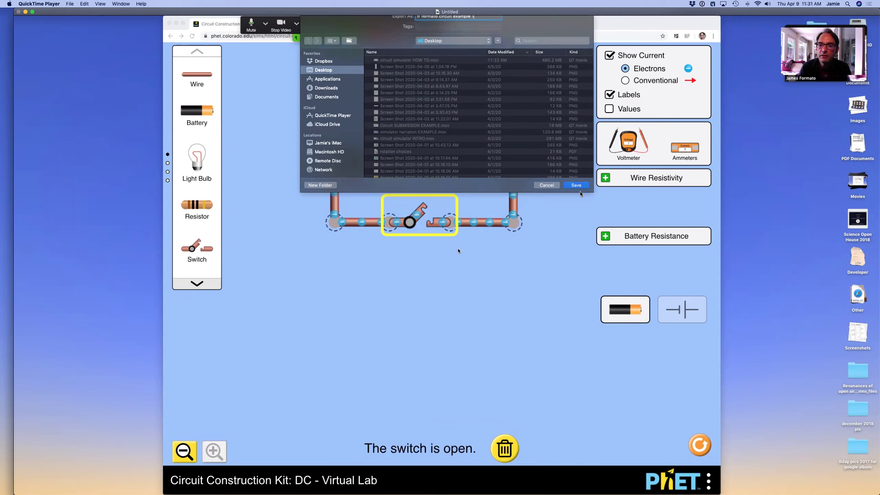